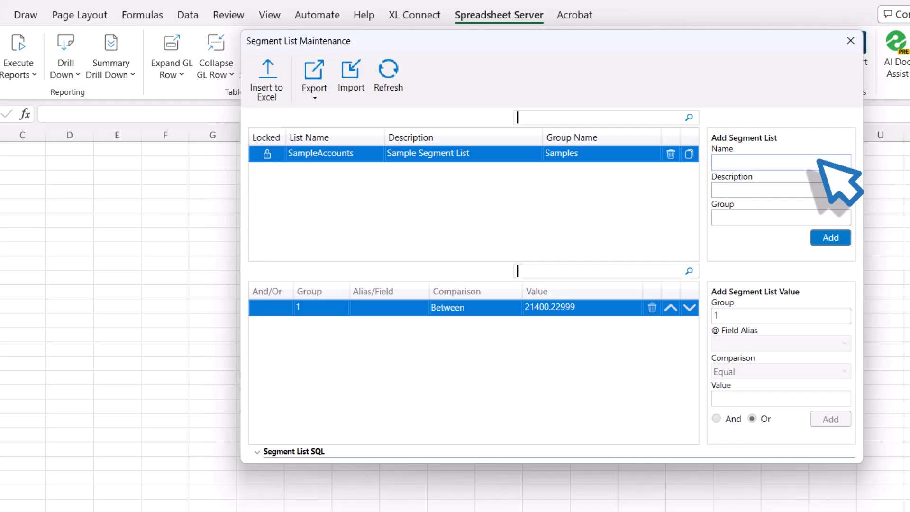
# - Add a segment list named revenue with the description total revenue and the group demo
pyautogui.click(818, 162)
pyautogui.write('revenue')
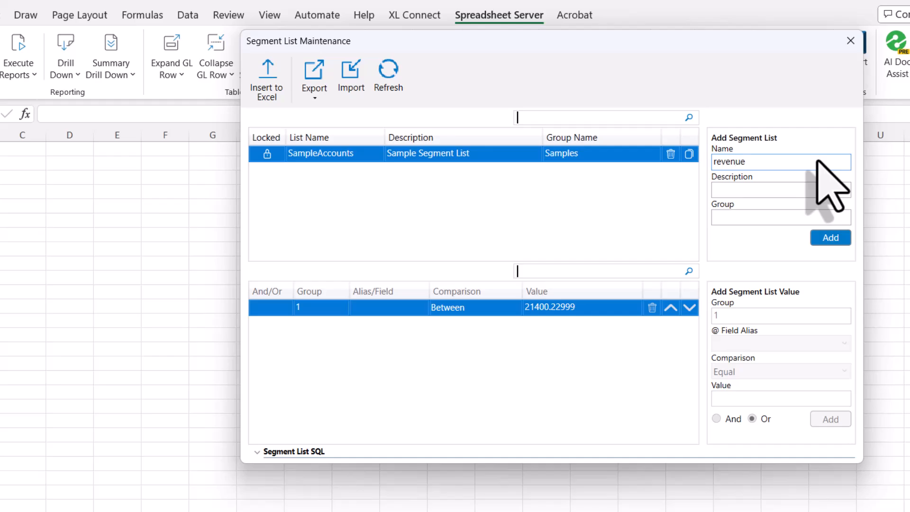
pyautogui.click(818, 189)
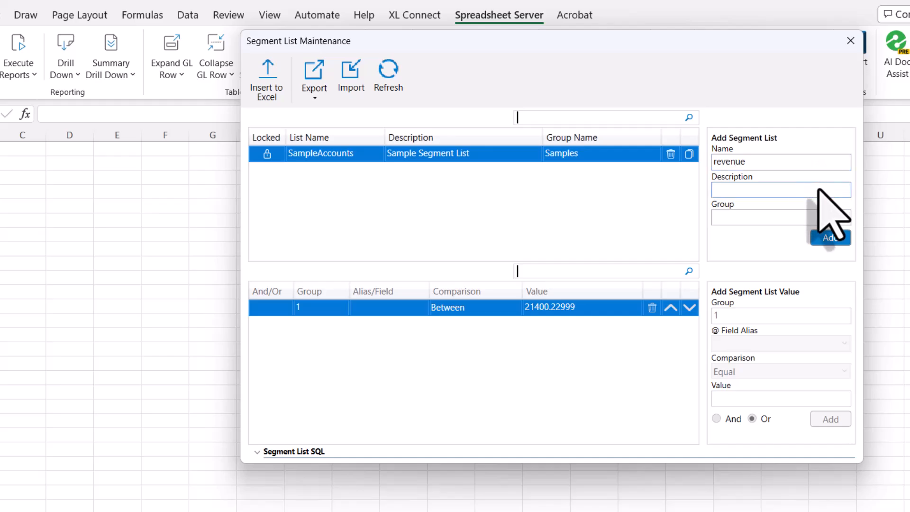
pyautogui.write('total revenue')
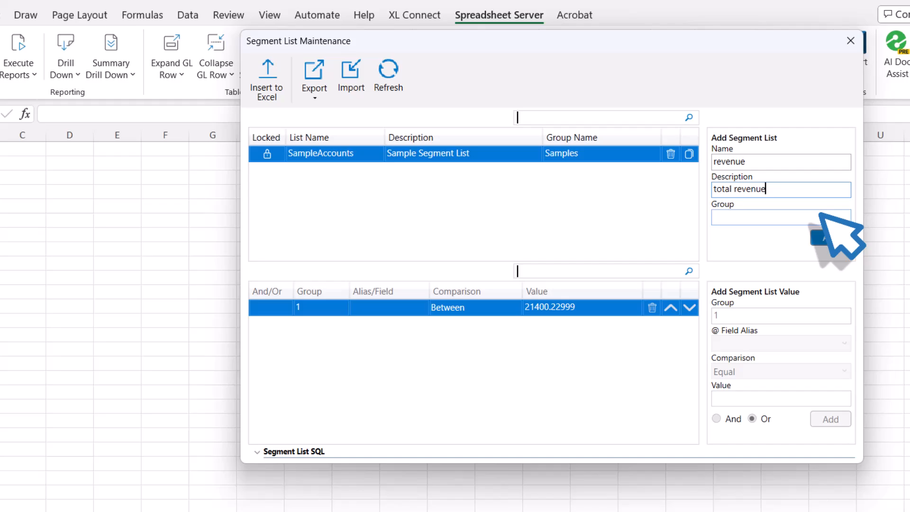
pyautogui.click(820, 214)
pyautogui.write('demo')
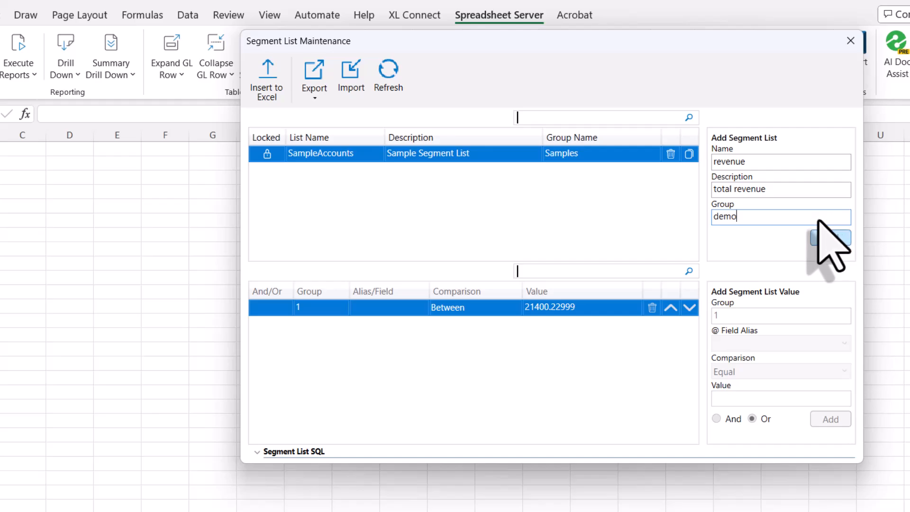
pyautogui.click(816, 239)
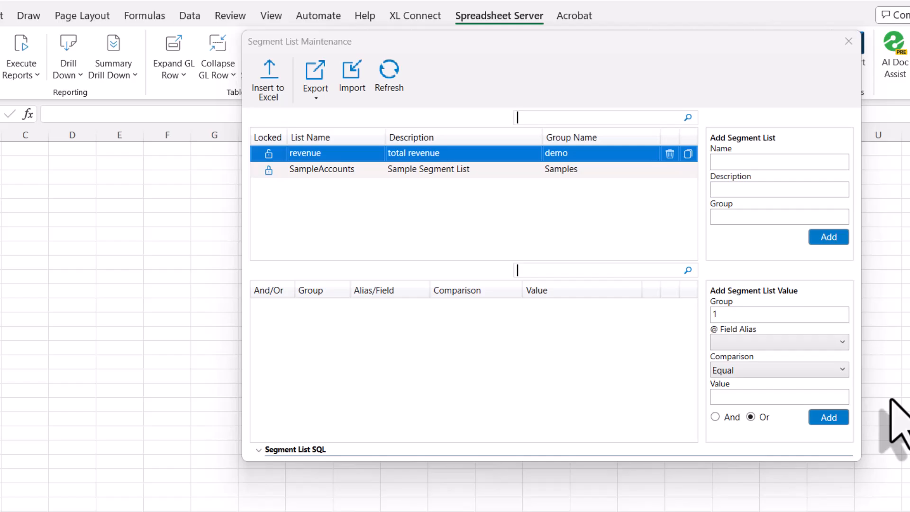
# - Add the account range 4100.4120 to the revenue segment list as a Between value in group 1
pyautogui.click(811, 401)
pyautogui.write('4')
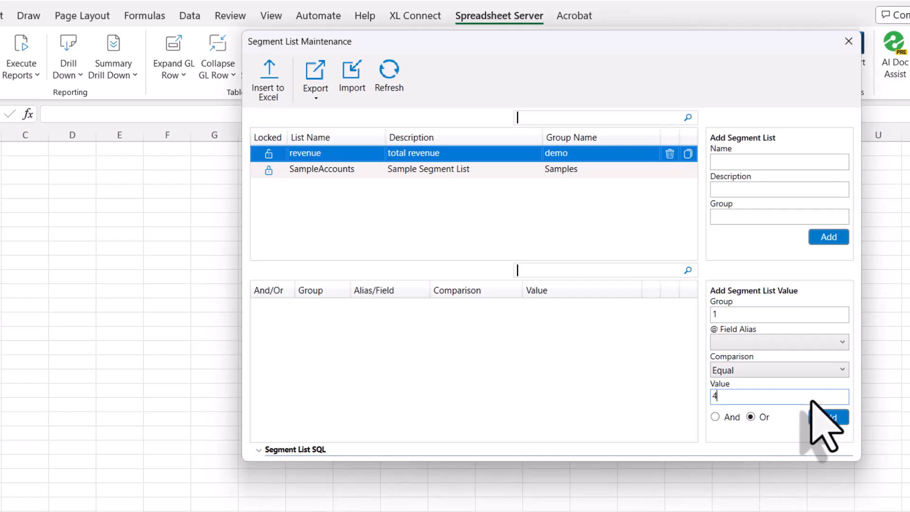
pyautogui.write('100.4120')
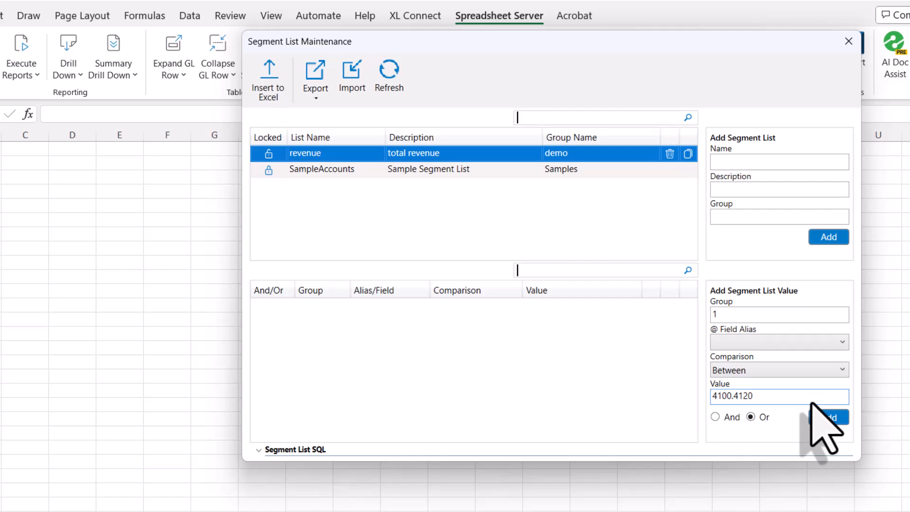
pyautogui.click(813, 417)
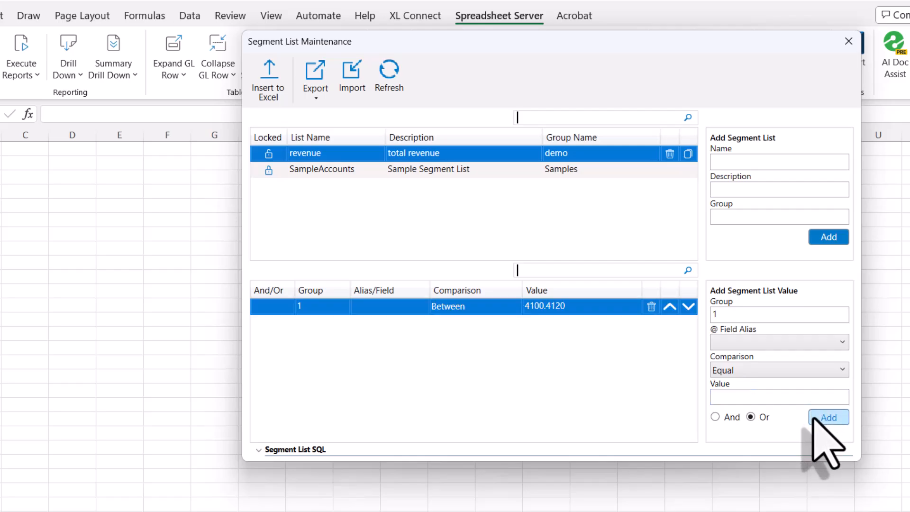
# - Add accounts 4130 and 4140 to the revenue segment list as Or values with the Equal comparison
pyautogui.click(808, 399)
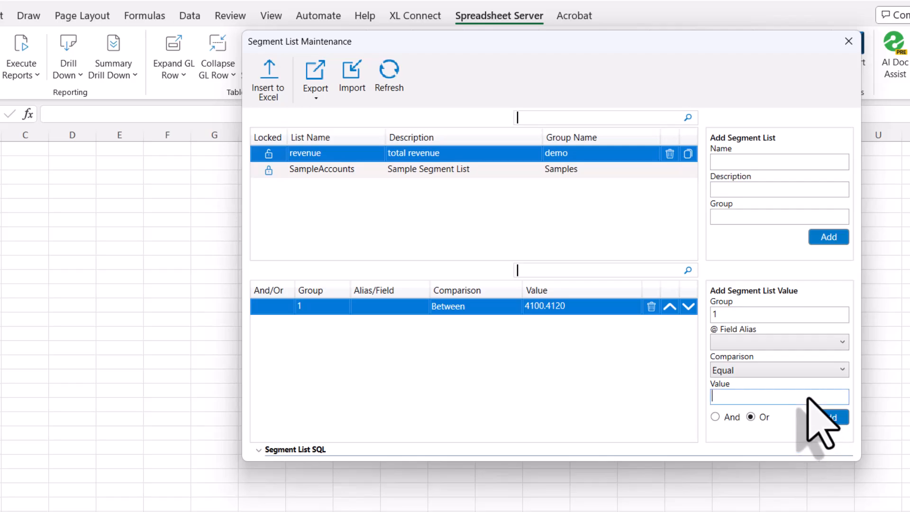
pyautogui.write('4130')
pyautogui.click(813, 417)
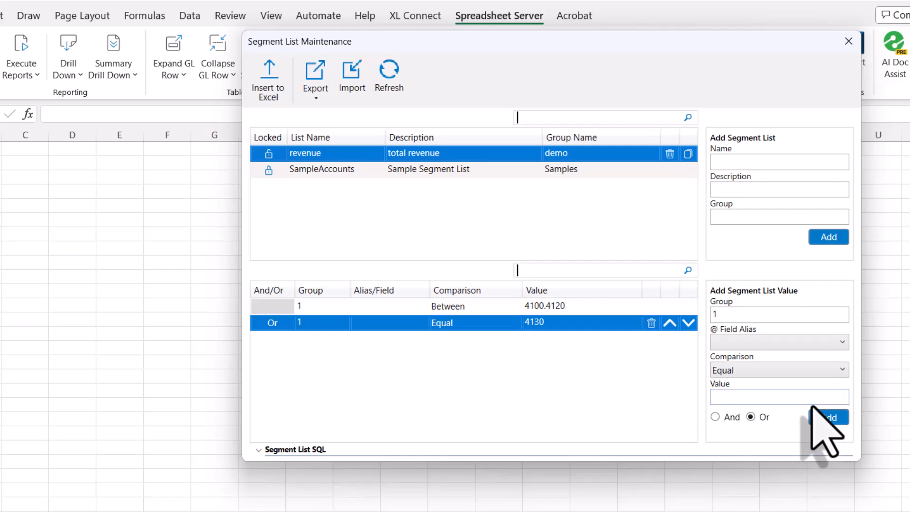
pyautogui.write('4140')
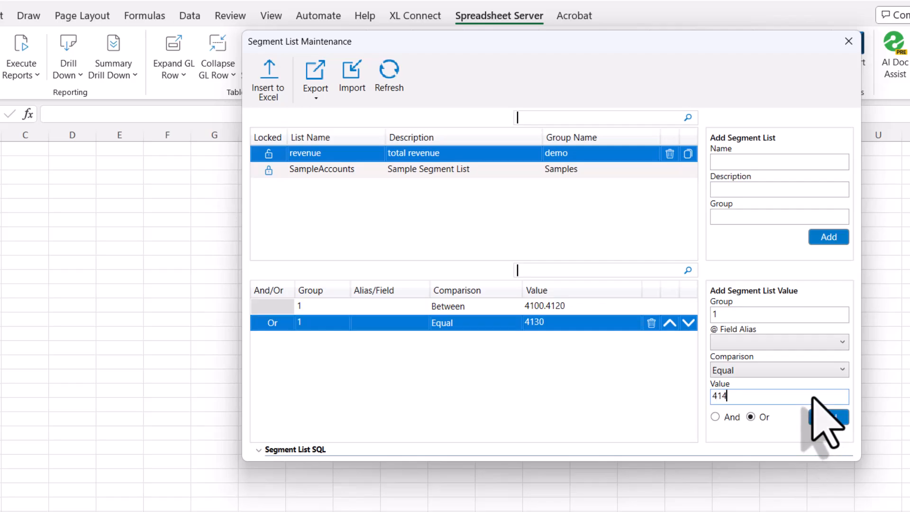
pyautogui.click(816, 417)
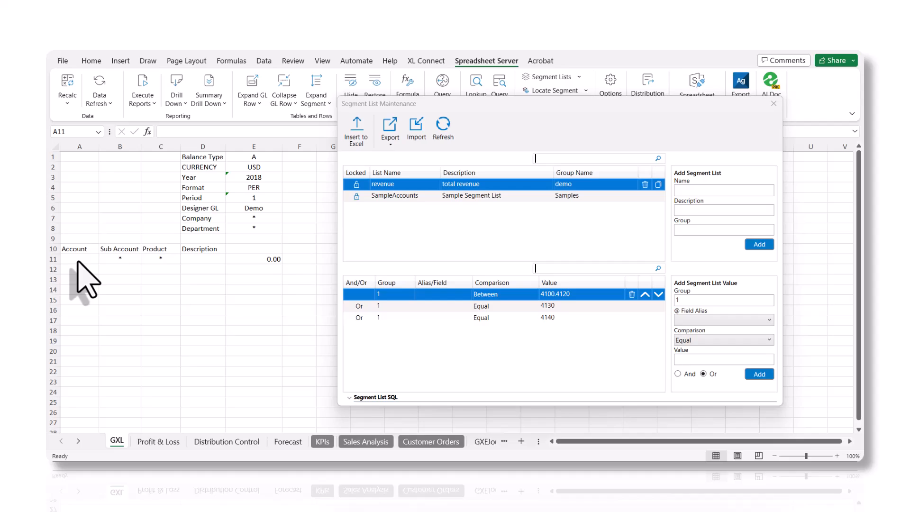
# - Insert the revenue segment list into the Account cell A11 of the GXL sheet
pyautogui.click(78, 261)
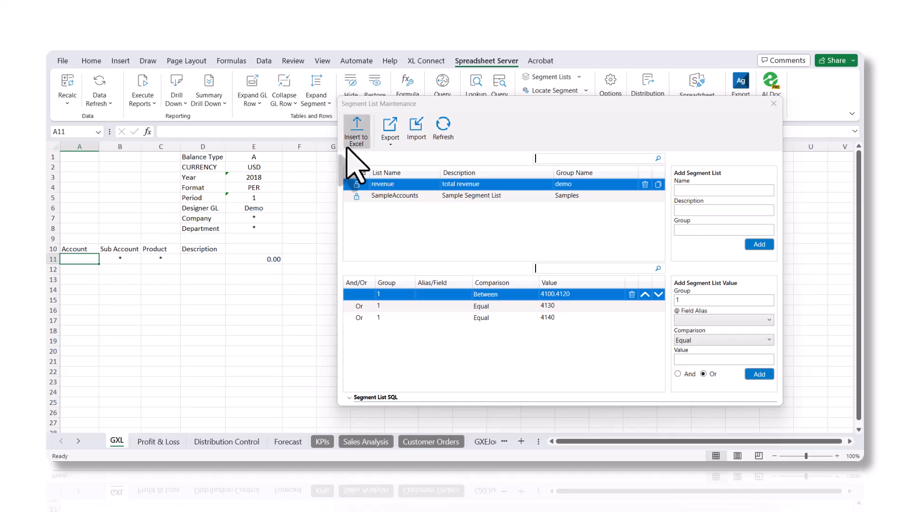
pyautogui.click(356, 133)
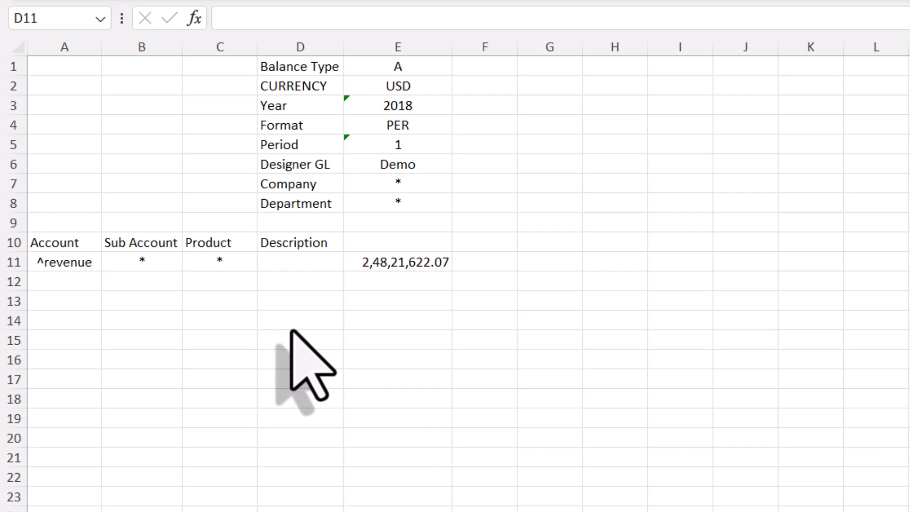
# - Enter an SSLDESC formula in cell D11 that returns the description of the segment list in A11
pyautogui.click(295, 261)
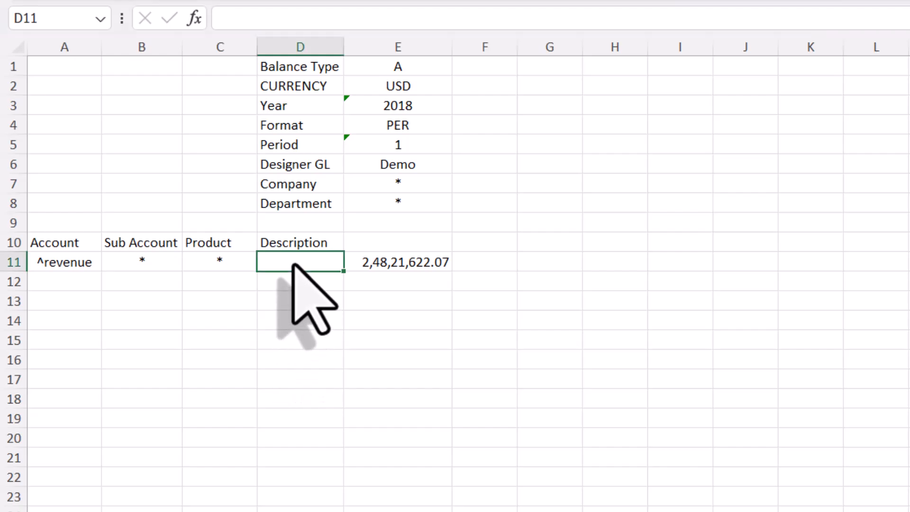
pyautogui.write('=')
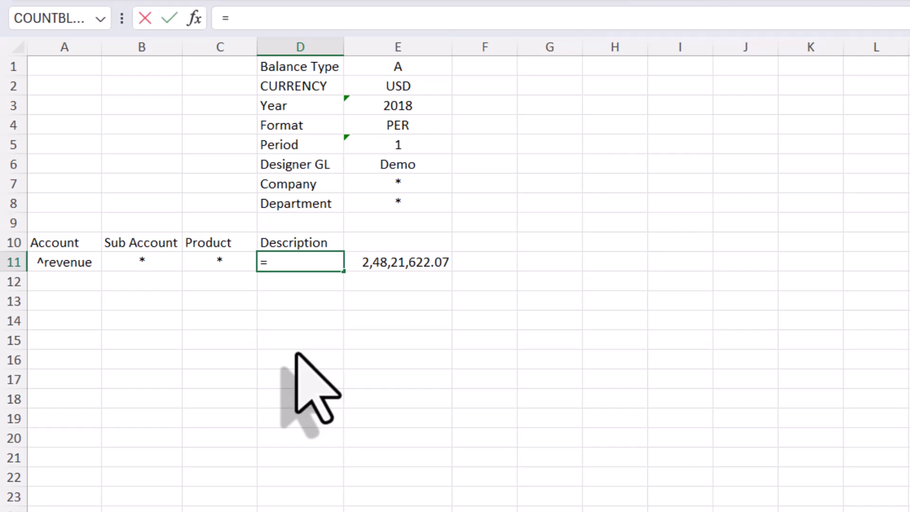
pyautogui.write('sslde')
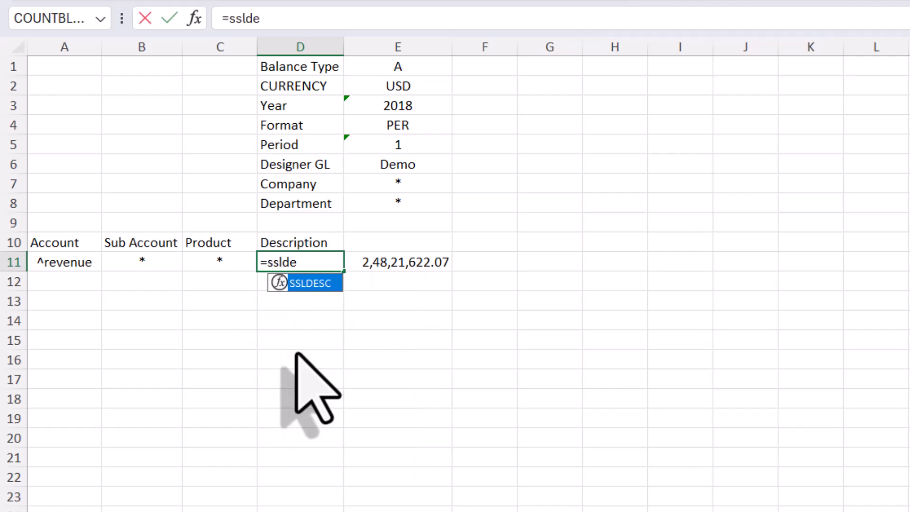
pyautogui.write('sc(')
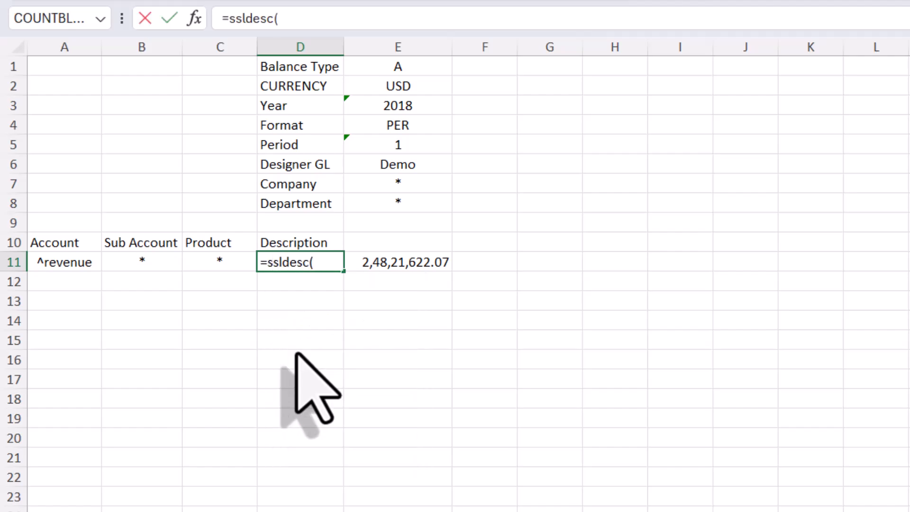
pyautogui.click(83, 264)
pyautogui.write(')')
pyautogui.press('Return')
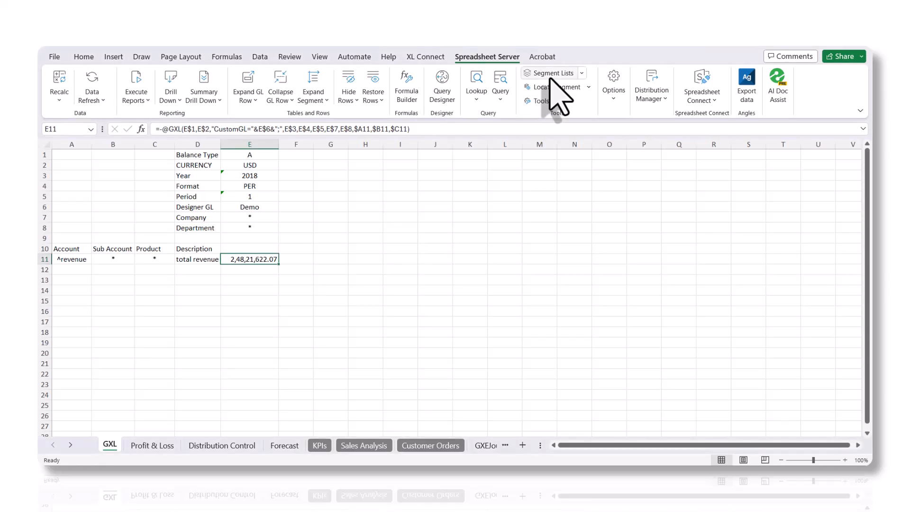
# - Remove the Between value 4100.4120 from the revenue segment list and refresh the worksheet data
pyautogui.click(549, 77)
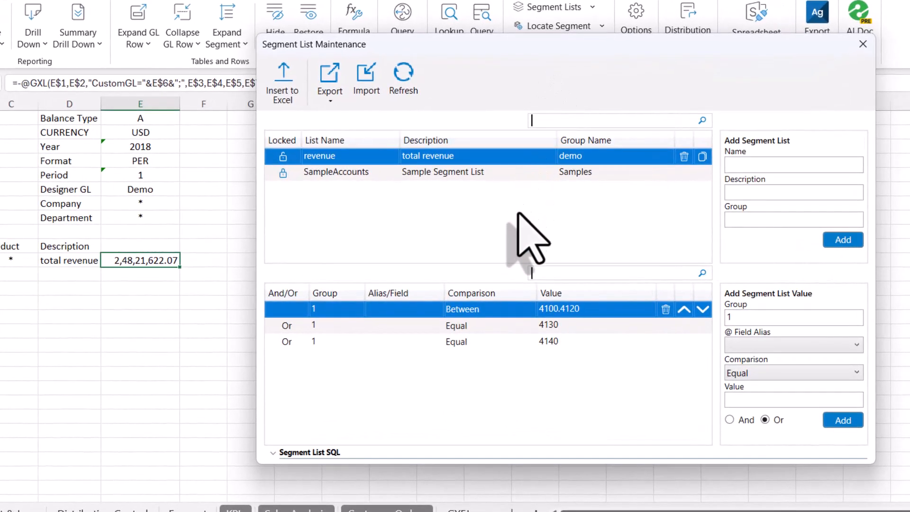
pyautogui.click(666, 309)
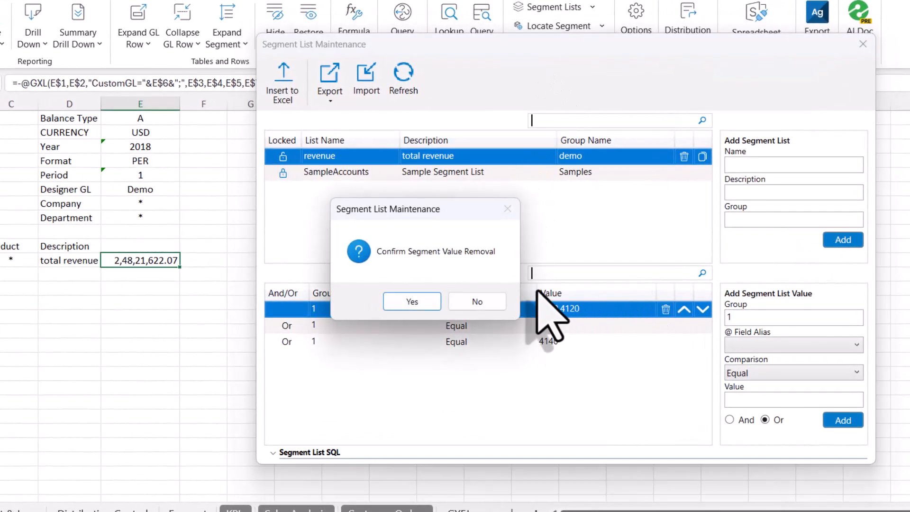
pyautogui.click(417, 301)
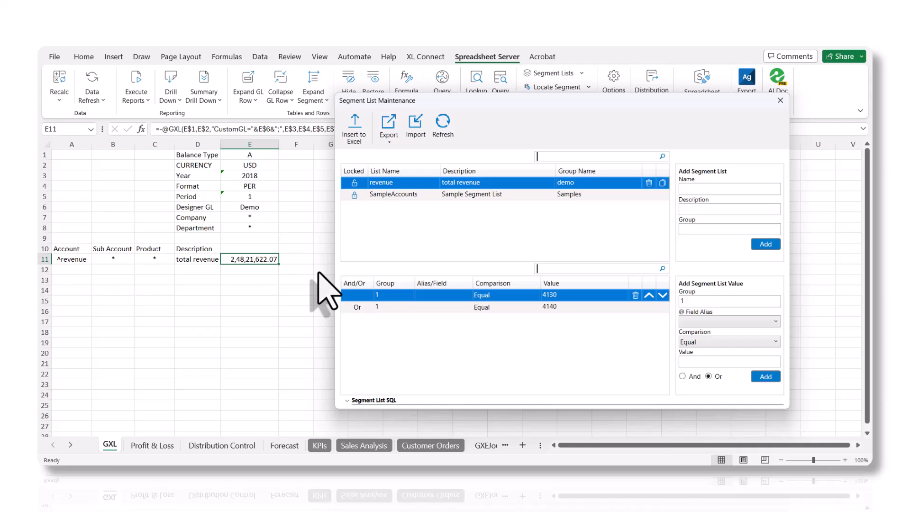
pyautogui.click(87, 86)
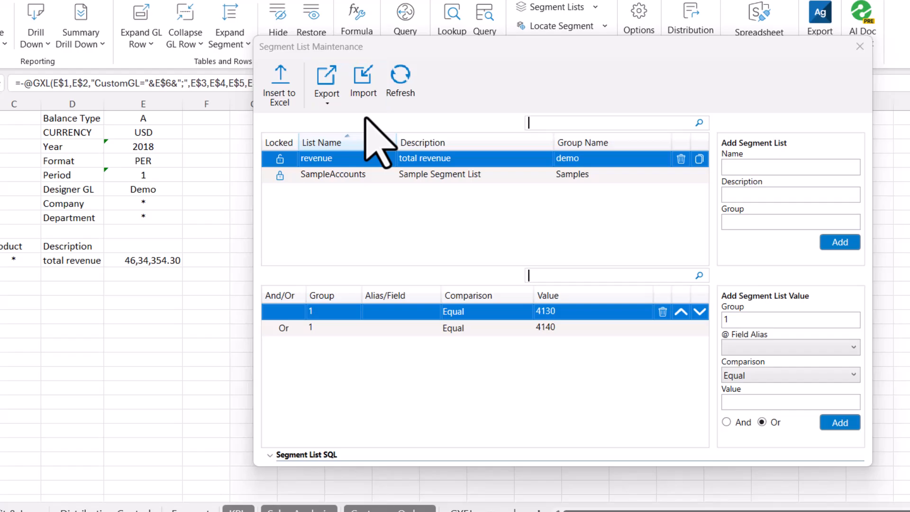
pyautogui.click(362, 97)
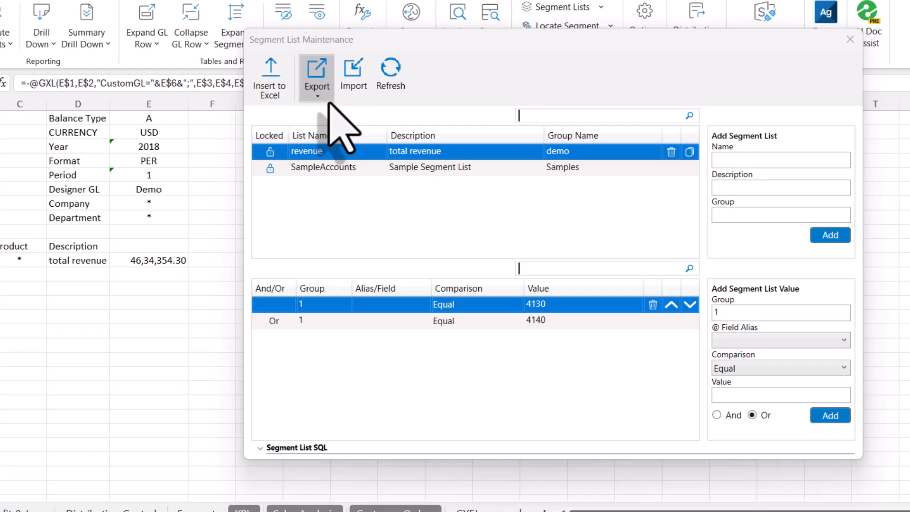
pyautogui.click(329, 101)
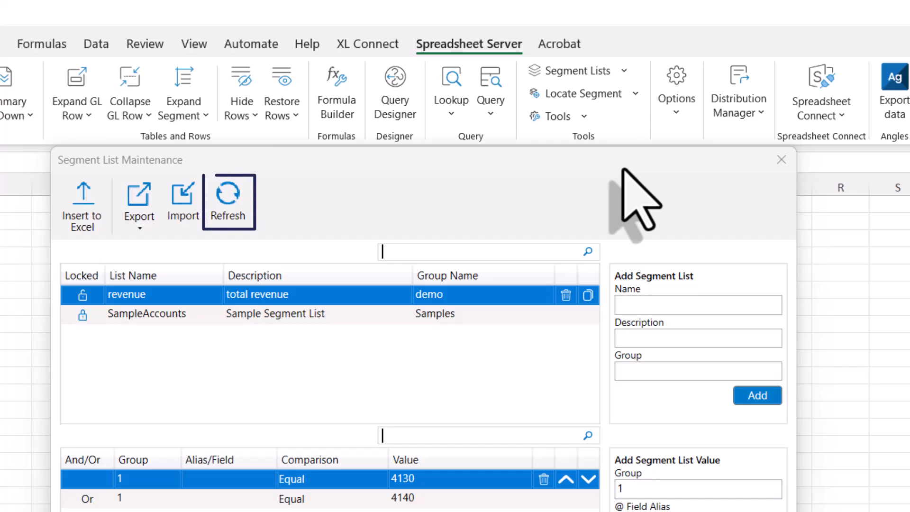
# - Refresh the cached segment lists
pyautogui.click(623, 72)
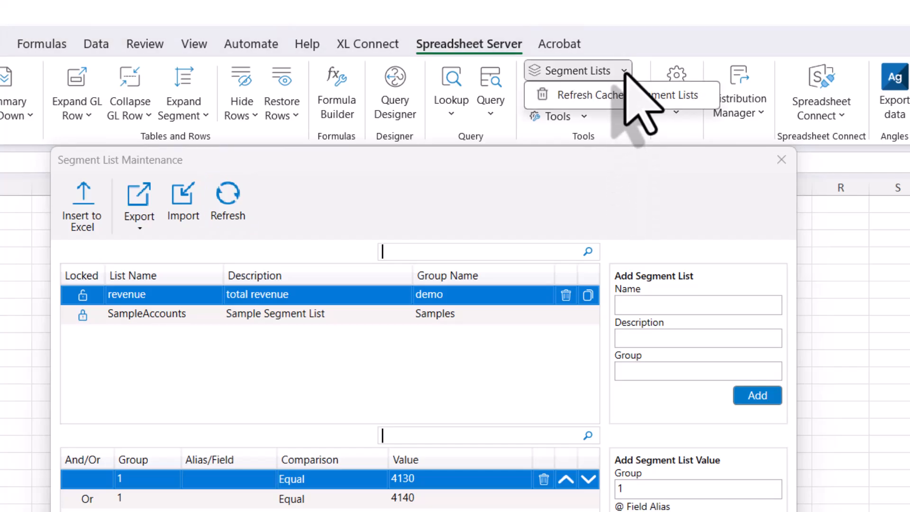
pyautogui.click(628, 104)
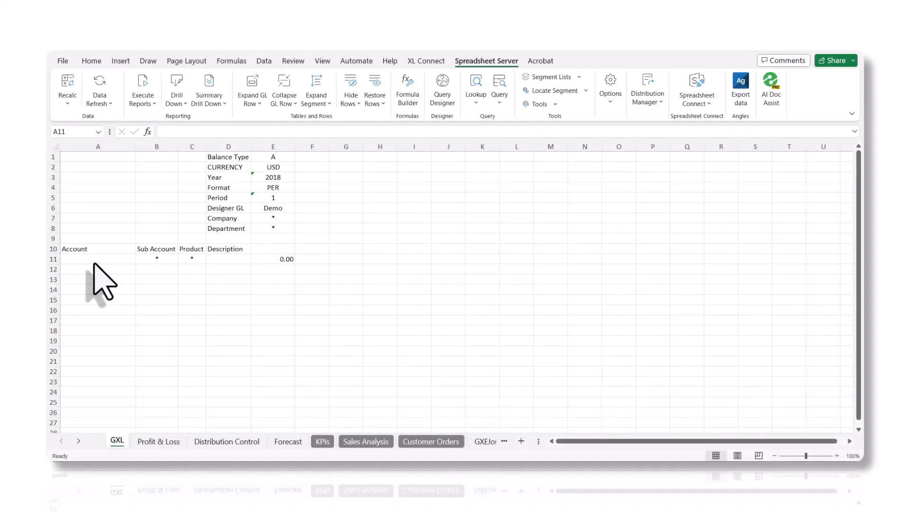
# - Start Locate Segment for the empty Account cell A11 and set the ledger to Demo
pyautogui.click(95, 262)
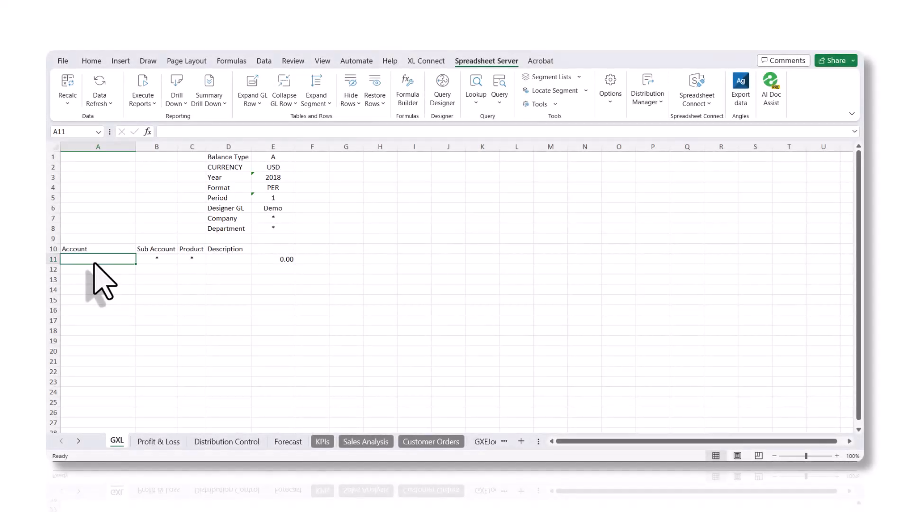
pyautogui.click(542, 91)
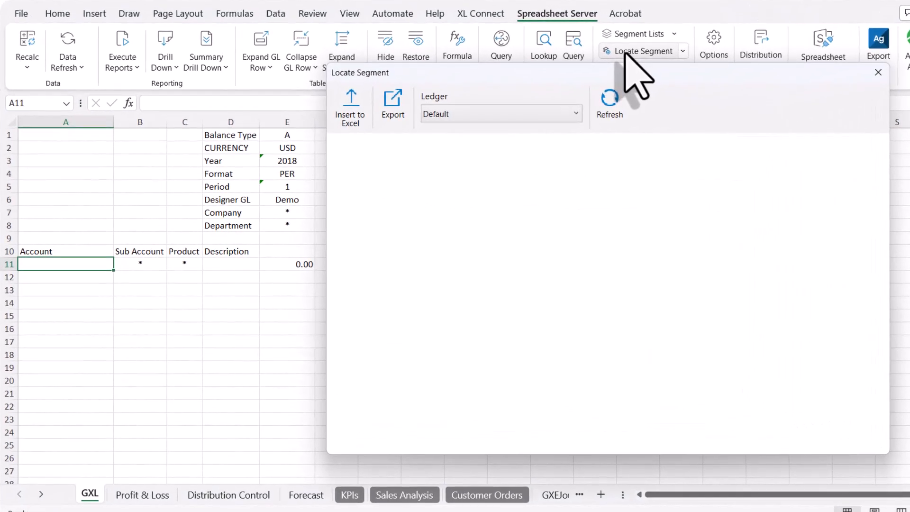
pyautogui.click(576, 114)
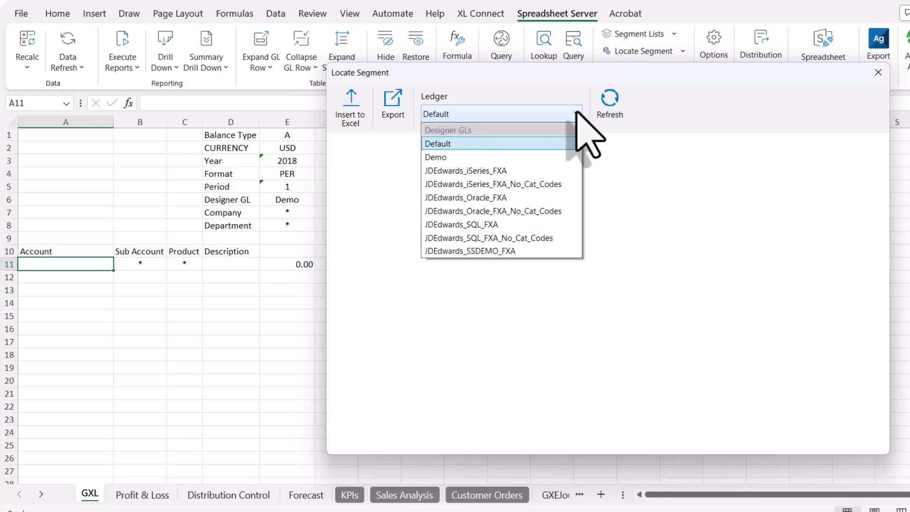
pyautogui.click(570, 156)
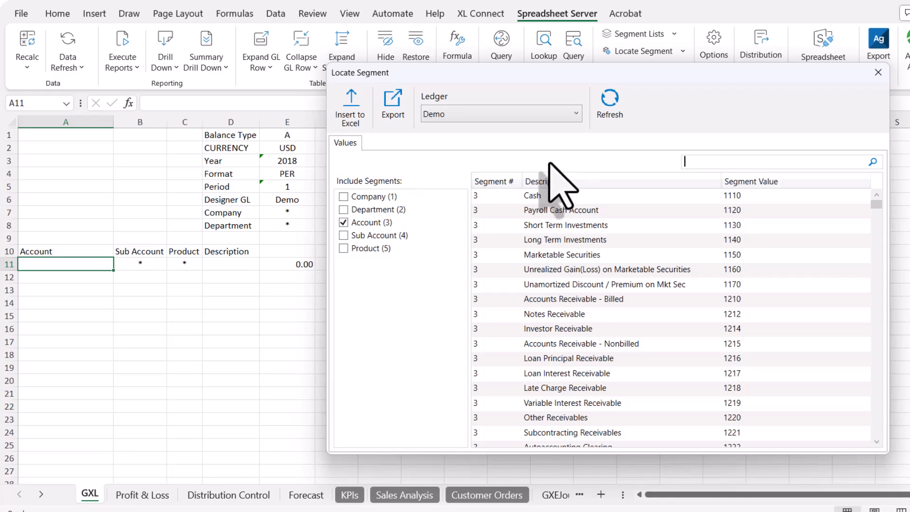
# - Filter the Account segment values by "expenses" and insert all matching values into cell A11
pyautogui.moveTo(391, 221); pyautogui.dragTo(376, 227)
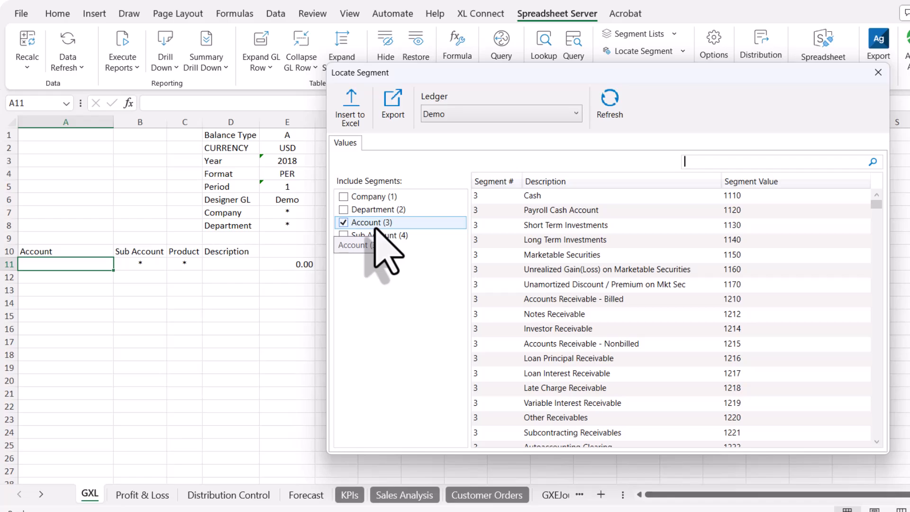
pyautogui.moveTo(375, 227); pyautogui.dragTo(385, 237)
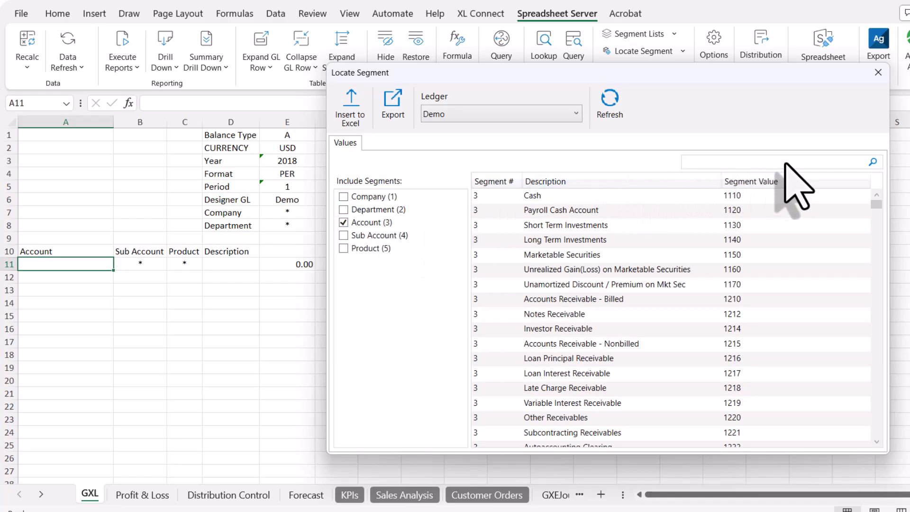
pyautogui.write('expenses')
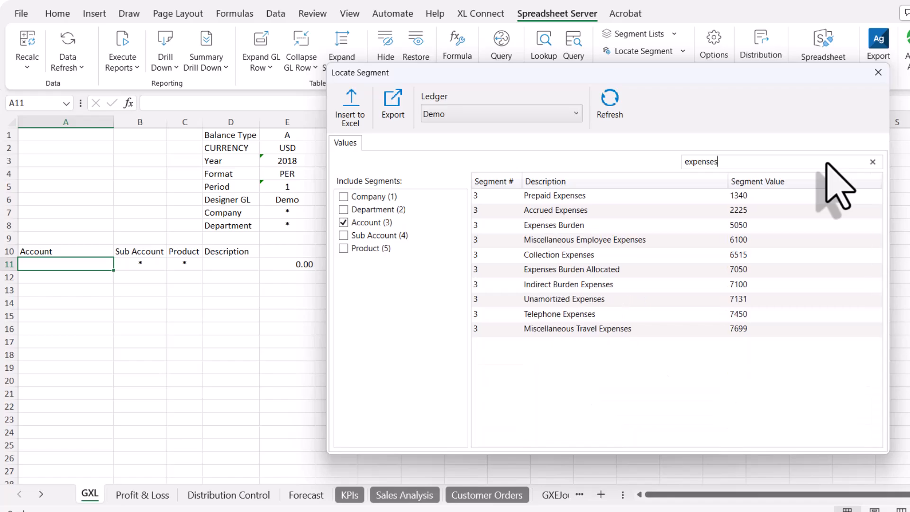
pyautogui.moveTo(700, 195); pyautogui.dragTo(702, 326)
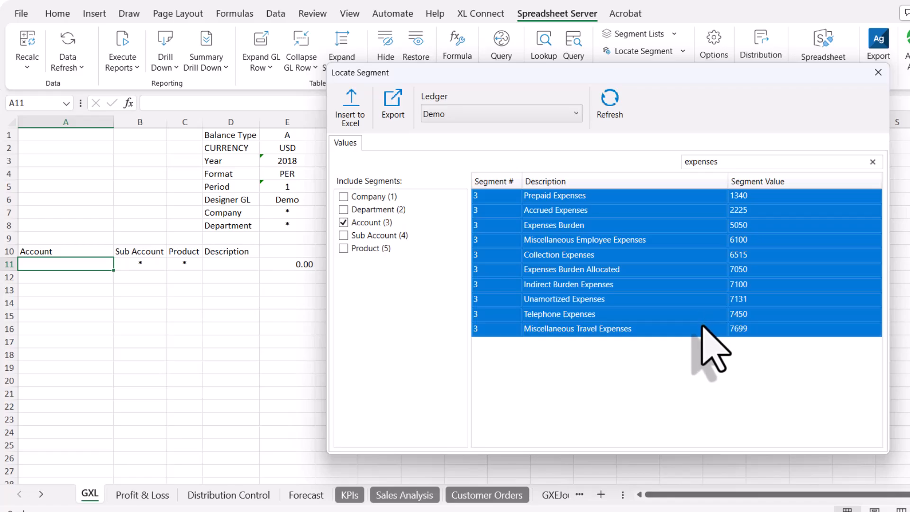
pyautogui.click(351, 109)
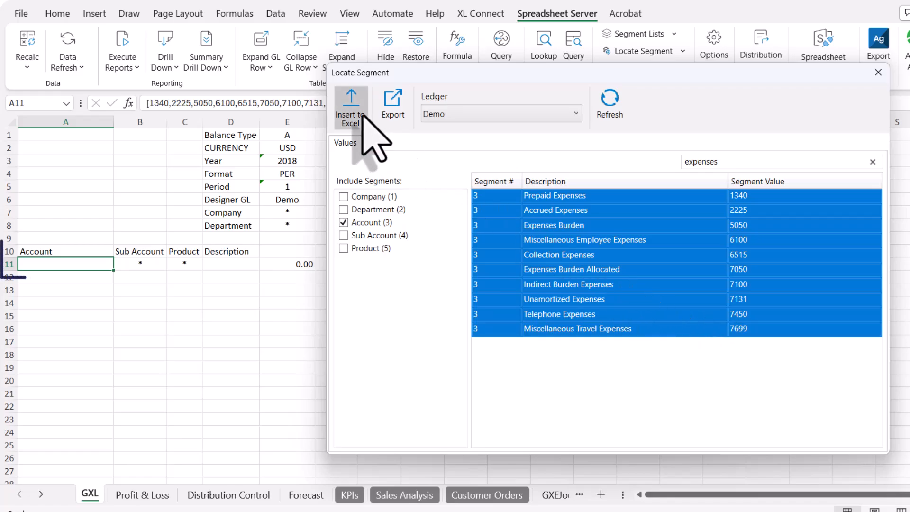